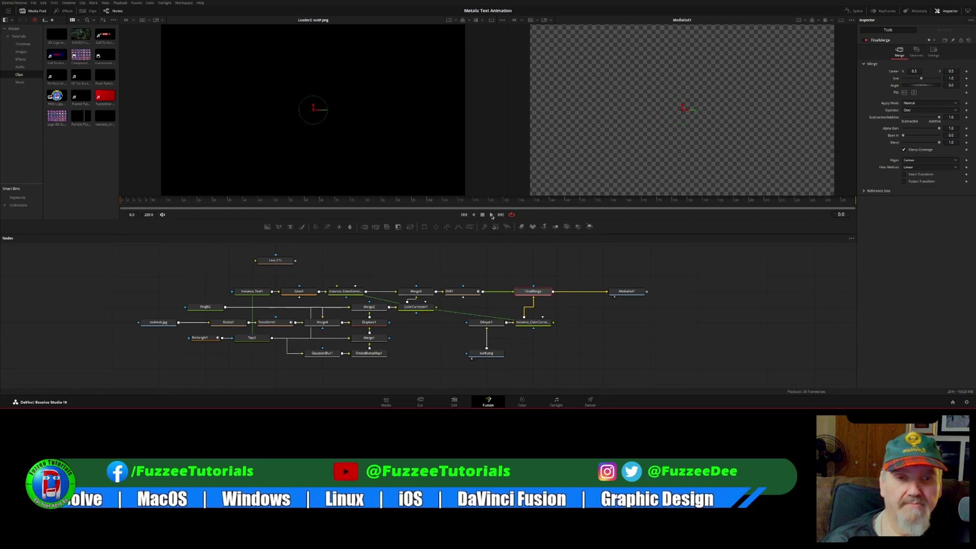
# Switch from Resolve to the file manager showing the Video to Images 4 Loader DVR folder.
pyautogui.click(491, 216)
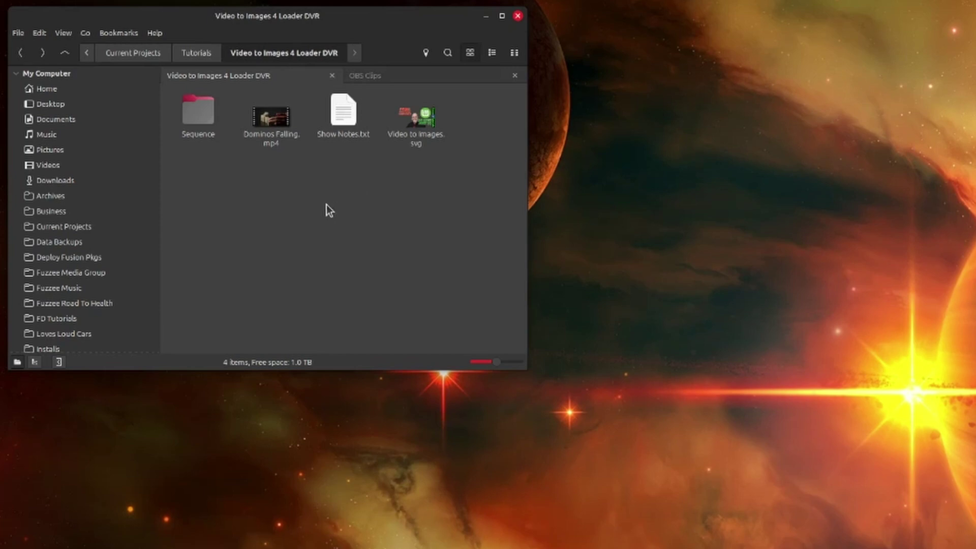
# Play Dominos Falling.mp4 in VLC, then close the player.
pyautogui.doubleClick(278, 124)
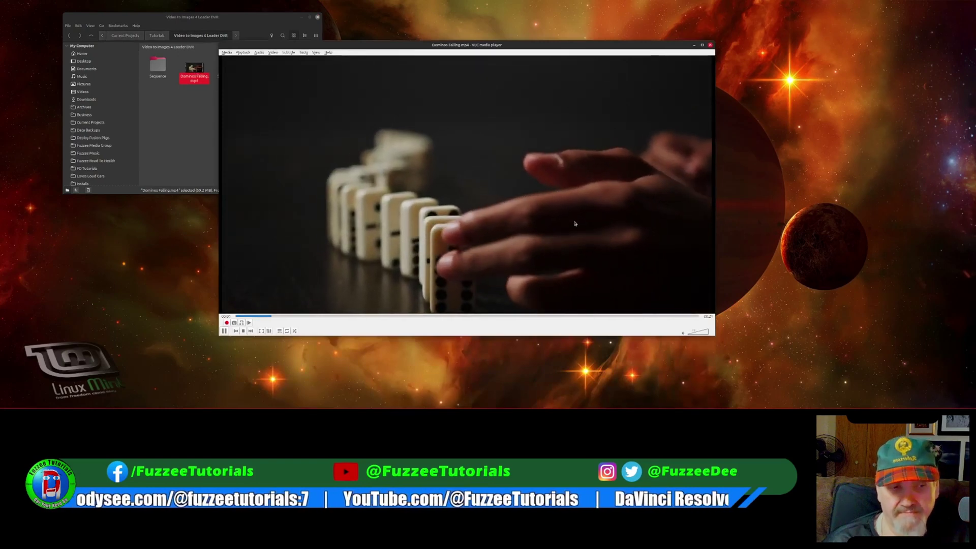
pyautogui.click(710, 45)
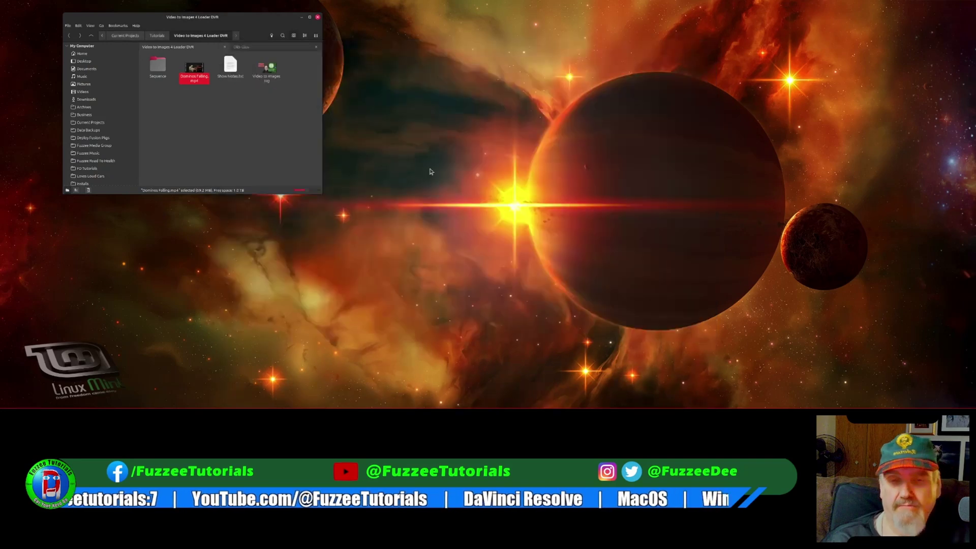
# Open the Sequence folder, which holds Dominos Falling.mp4.
pyautogui.doubleClick(160, 70)
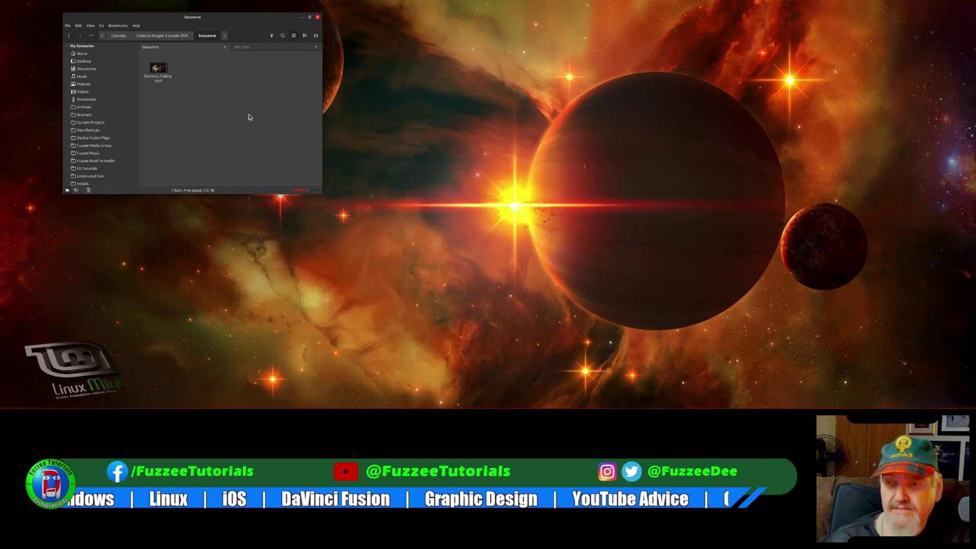
# Open a Terminal in the Sequence folder, reposition its window and enlarge its text.
pyautogui.rightClick(210, 90)
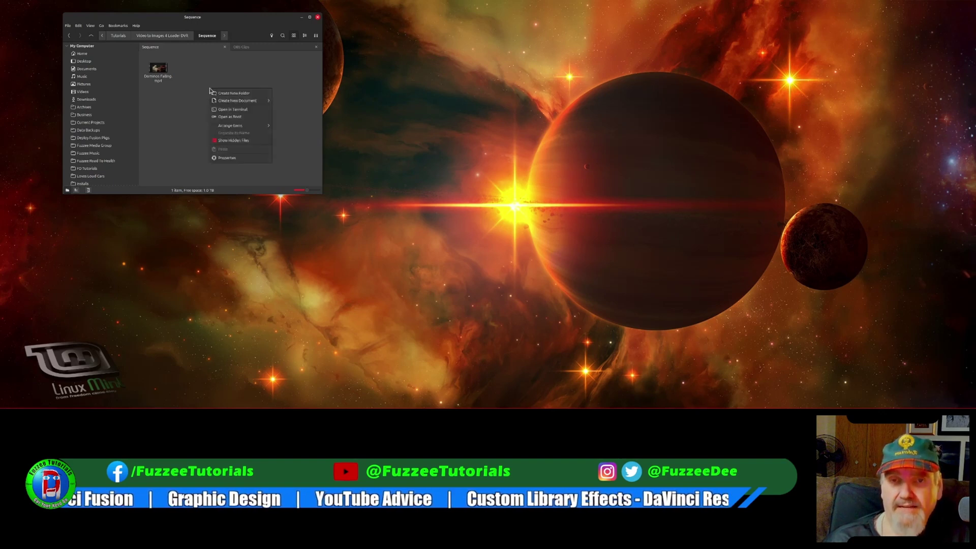
pyautogui.click(242, 111)
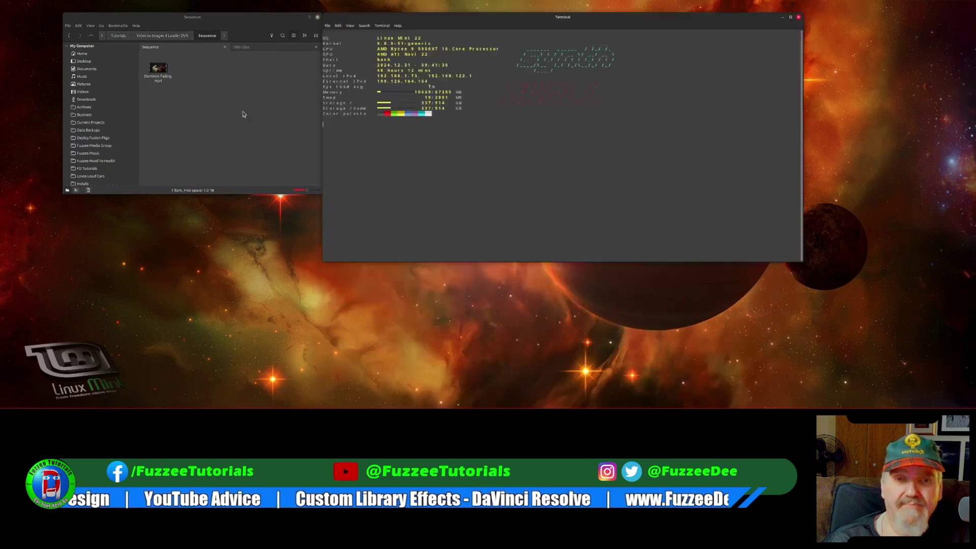
pyautogui.moveTo(530, 20); pyautogui.dragTo(443, 63)
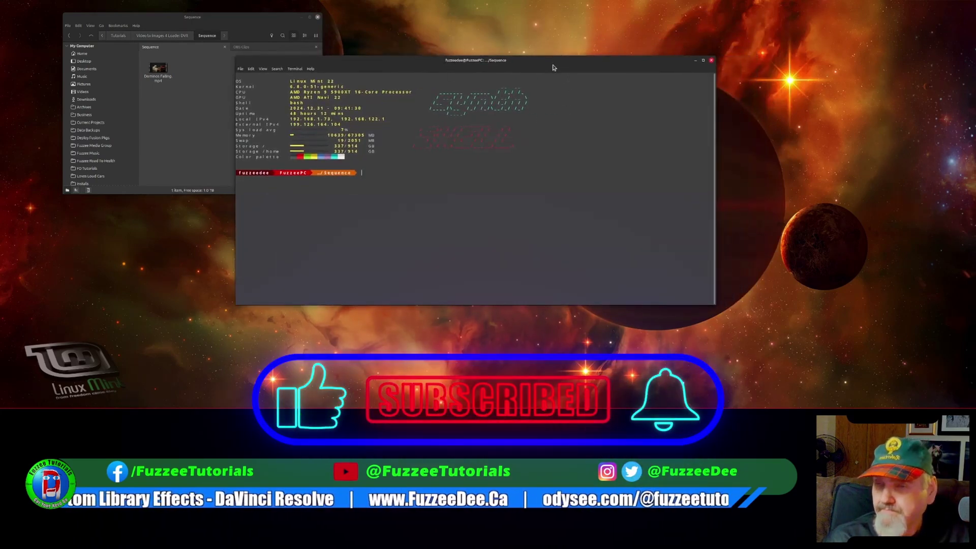
pyautogui.moveTo(566, 65); pyautogui.dragTo(567, 65)
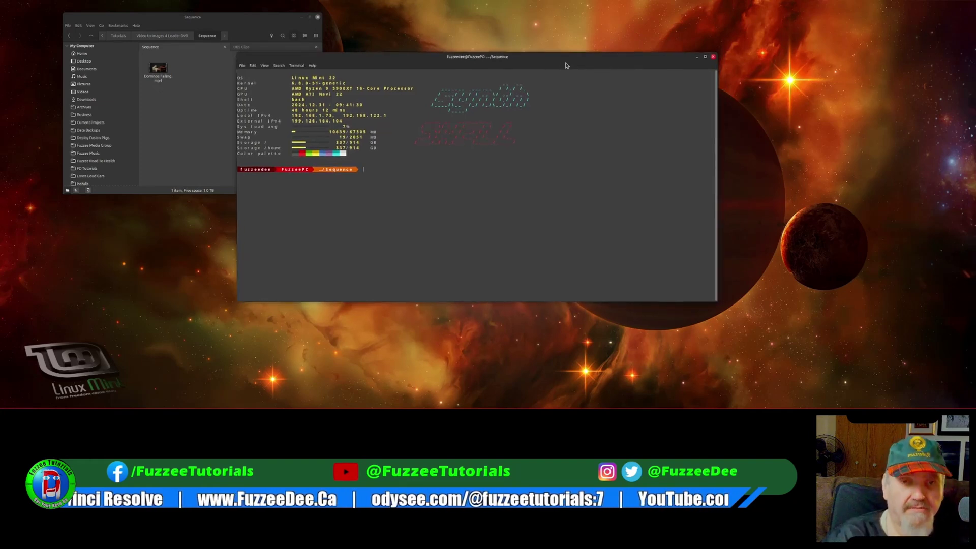
pyautogui.hotkey('ctrl', '+')
pyautogui.hotkey('ctrl', '+')
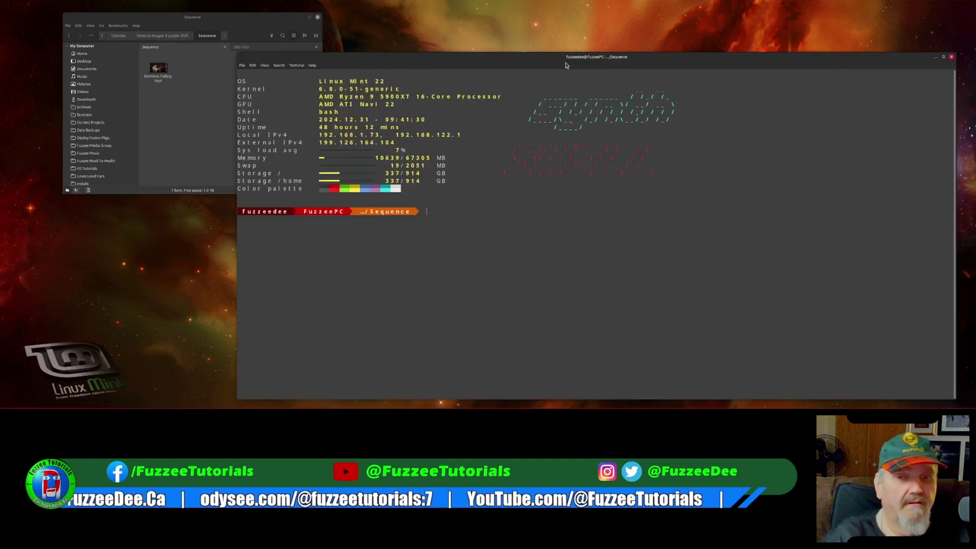
pyautogui.moveTo(557, 59); pyautogui.dragTo(504, 41)
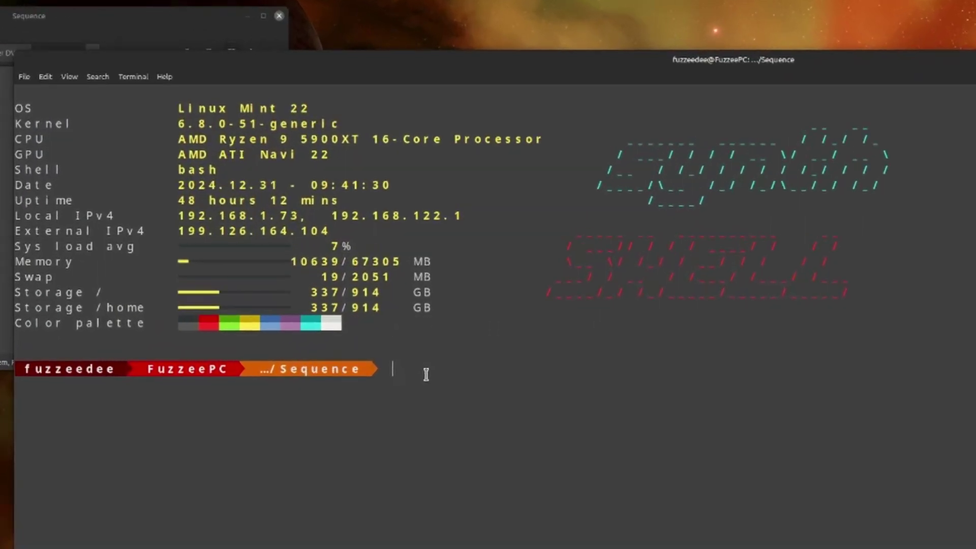
# Paste the prepared ffmpeg frame-extraction command at the Terminal prompt.
pyautogui.write('sudo apt install ff')
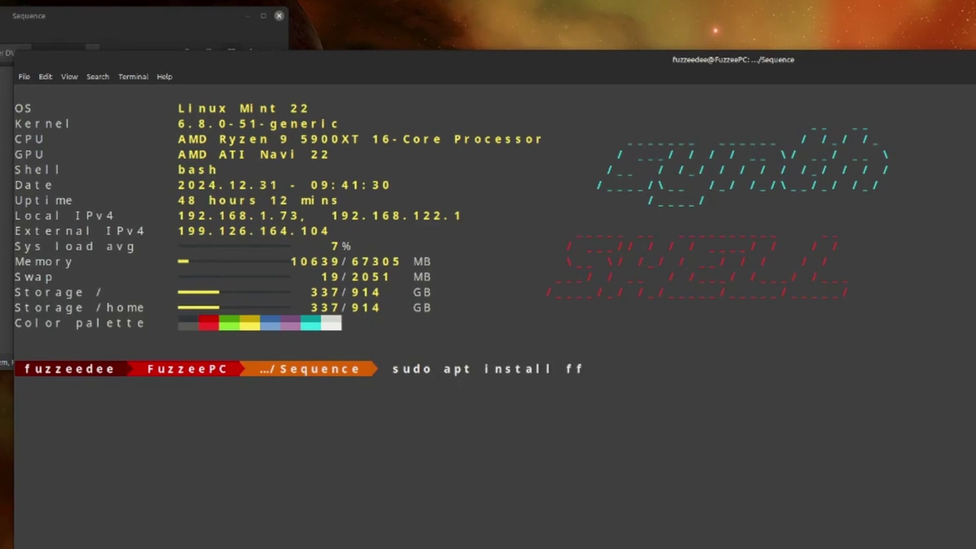
pyautogui.write('mpeg')
pyautogui.press('BackSpace')
pyautogui.press('BackSpace')
pyautogui.press('BackSpace')
pyautogui.press('BackSpace')
pyautogui.press('BackSpace')
pyautogui.press('BackSpace')
pyautogui.press('BackSpace')
pyautogui.press('BackSpace')
pyautogui.press('BackSpace')
pyautogui.press('BackSpace')
pyautogui.press('BackSpace')
pyautogui.press('BackSpace')
pyautogui.press('BackSpace')
pyautogui.press('BackSpace')
pyautogui.press('BackSpace')
pyautogui.press('BackSpace')
pyautogui.press('BackSpace')
pyautogui.press('BackSpace')
pyautogui.press('BackSpace')
pyautogui.press('BackSpace')
pyautogui.press('BackSpace')
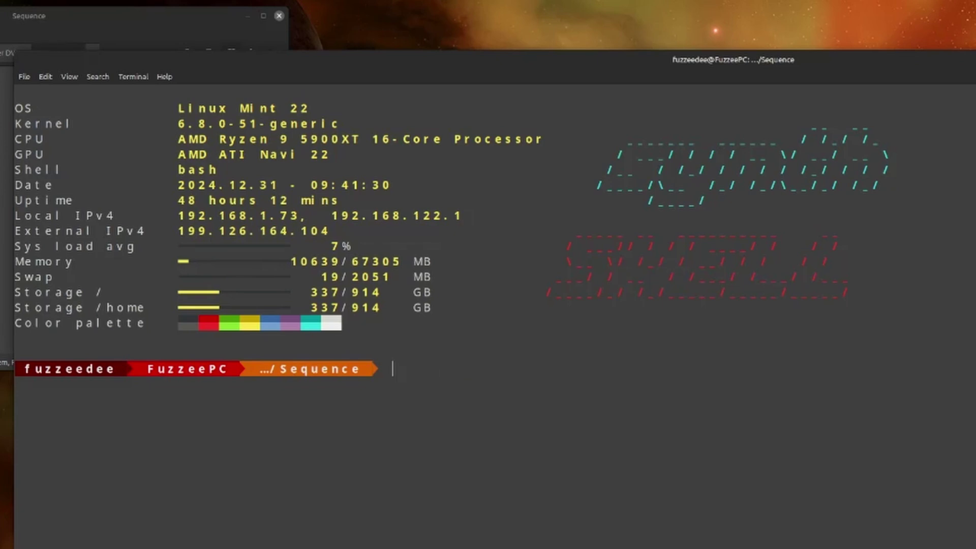
pyautogui.rightClick(407, 376)
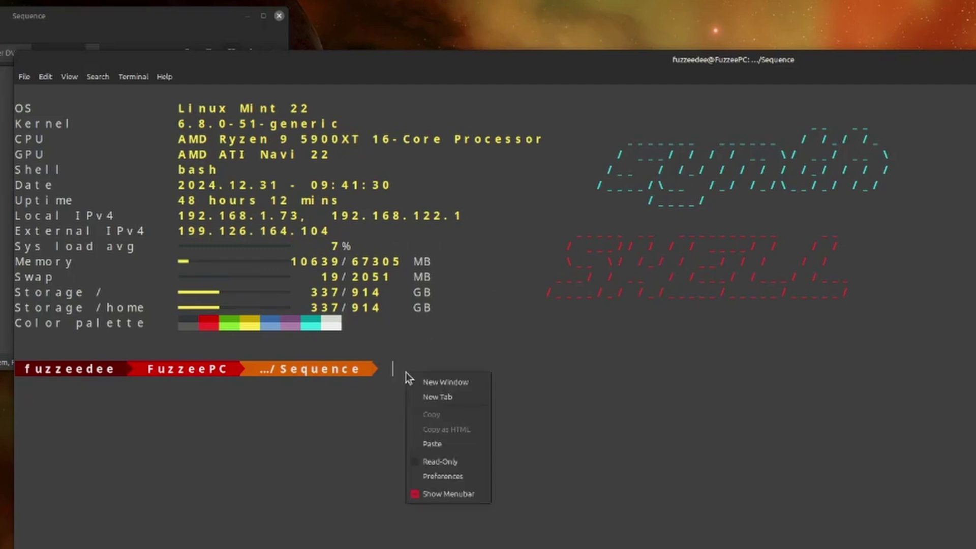
pyautogui.click(439, 445)
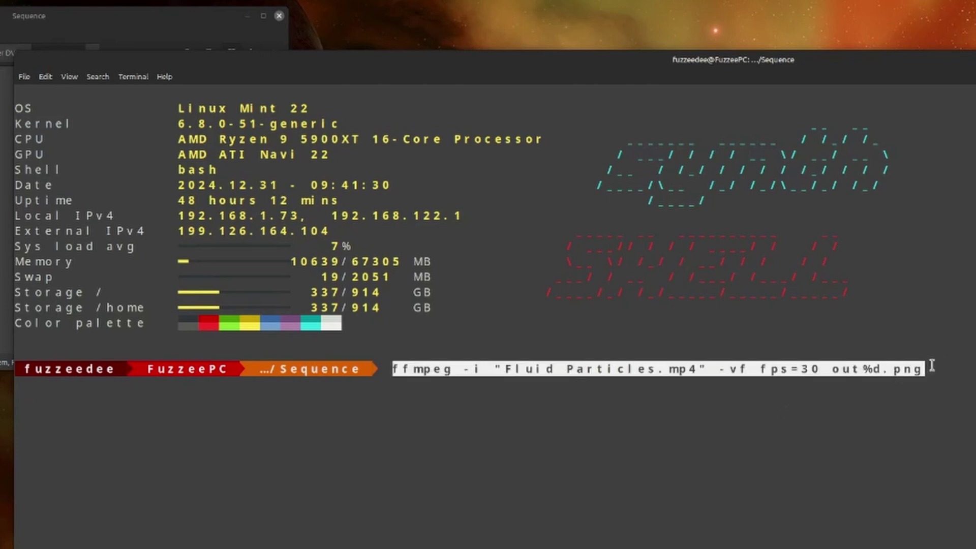
# Change the quoted input file name to "Dominos Falling.mp4".
pyautogui.press('Left')
pyautogui.press('Left')
pyautogui.press('Left')
pyautogui.press('Left')
pyautogui.press('Left')
pyautogui.press('Left')
pyautogui.press('Left')
pyautogui.press('Left')
pyautogui.press('Left')
pyautogui.press('Left')
pyautogui.press('Left')
pyautogui.press('Left')
pyautogui.press('Left')
pyautogui.press('Left')
pyautogui.press('Left')
pyautogui.press('Left')
pyautogui.press('Left')
pyautogui.press('Left')
pyautogui.press('Left')
pyautogui.press('Left')
pyautogui.press('BackSpace')
pyautogui.press('BackSpace')
pyautogui.press('BackSpace')
pyautogui.press('BackSpace')
pyautogui.press('BackSpace')
pyautogui.press('BackSpace')
pyautogui.press('BackSpace')
pyautogui.press('BackSpace')
pyautogui.press('BackSpace')
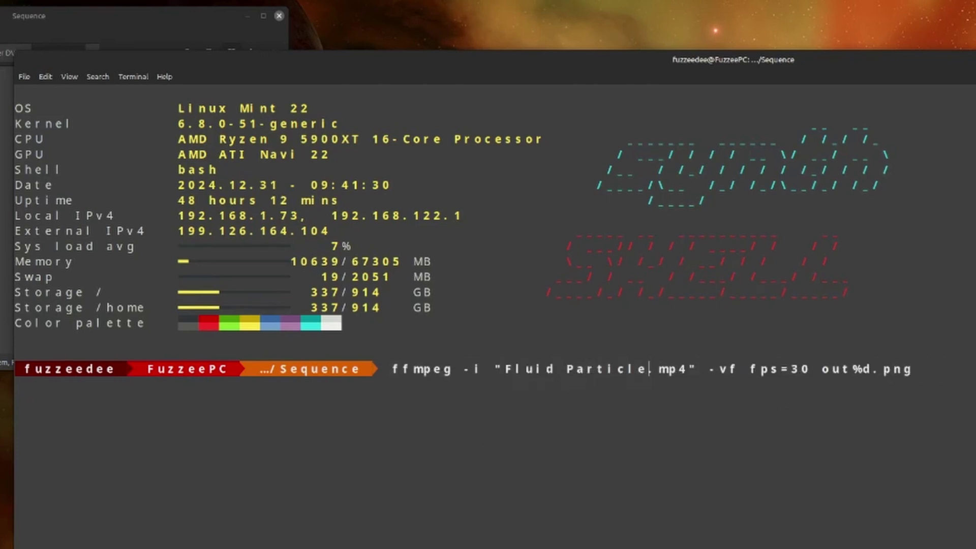
pyautogui.press('BackSpace')
pyautogui.press('BackSpace')
pyautogui.press('BackSpace')
pyautogui.press('BackSpace')
pyautogui.press('BackSpace')
pyautogui.press('BackSpace')
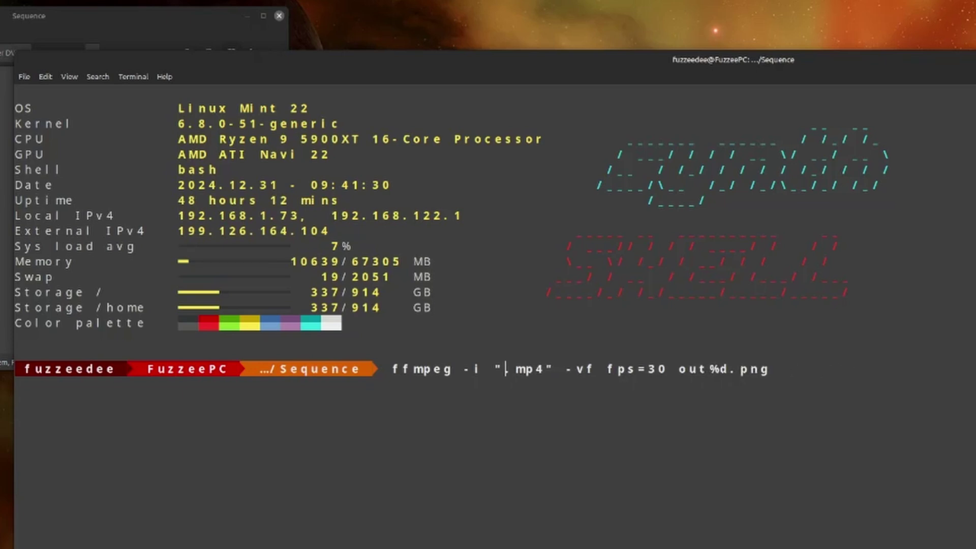
pyautogui.write('Domin')
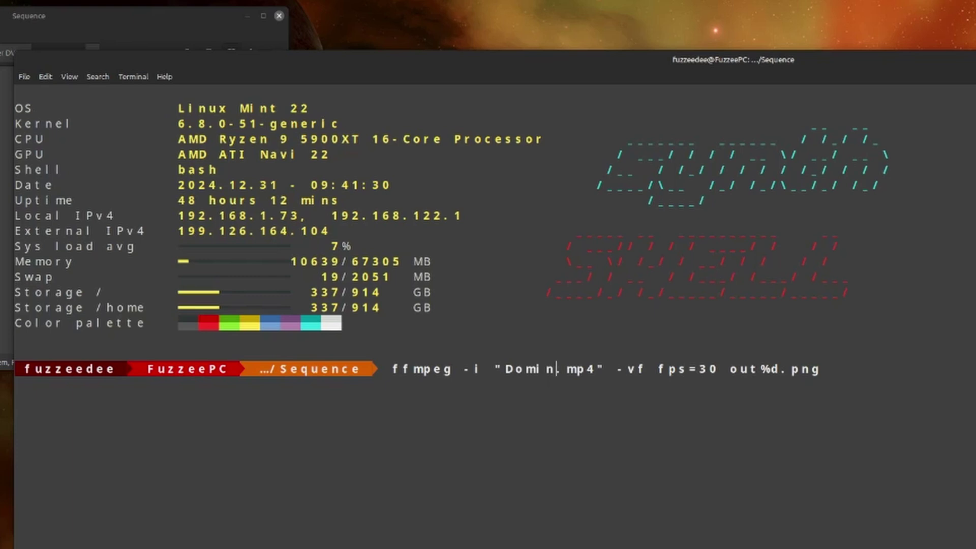
pyautogui.write('os Falling')
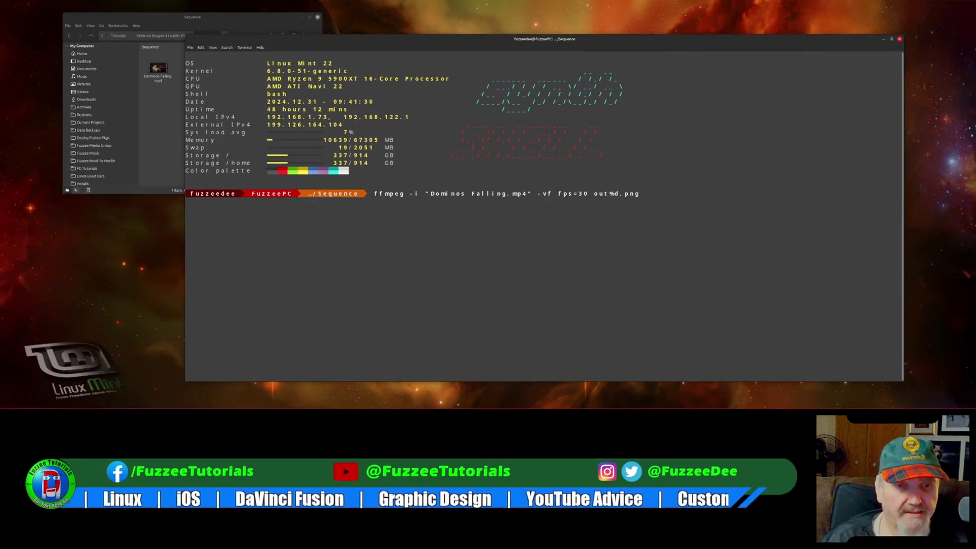
# Run ffmpeg to extract 641 out%d.png frames from Dominos Falling.mp4.
pyautogui.press('Return')
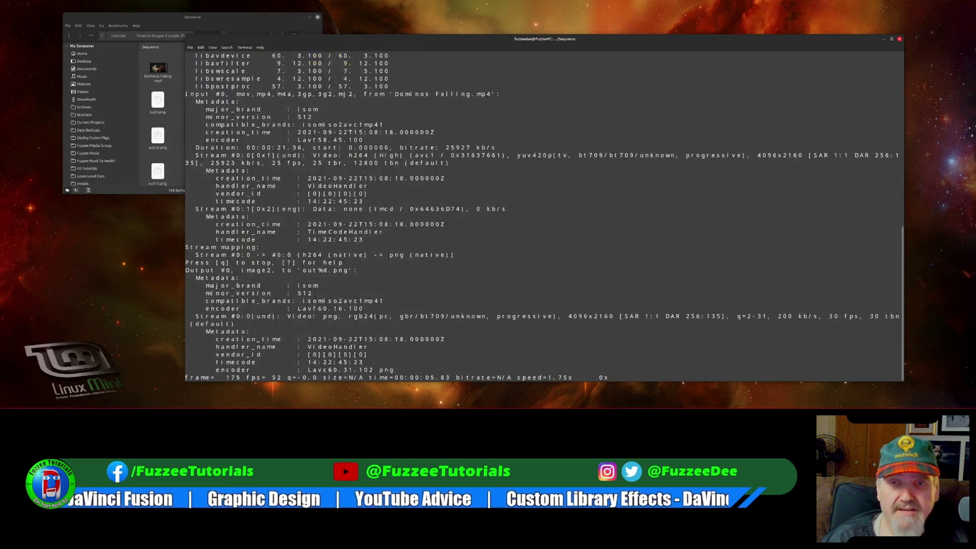
pyautogui.scroll(15, 515, 237)
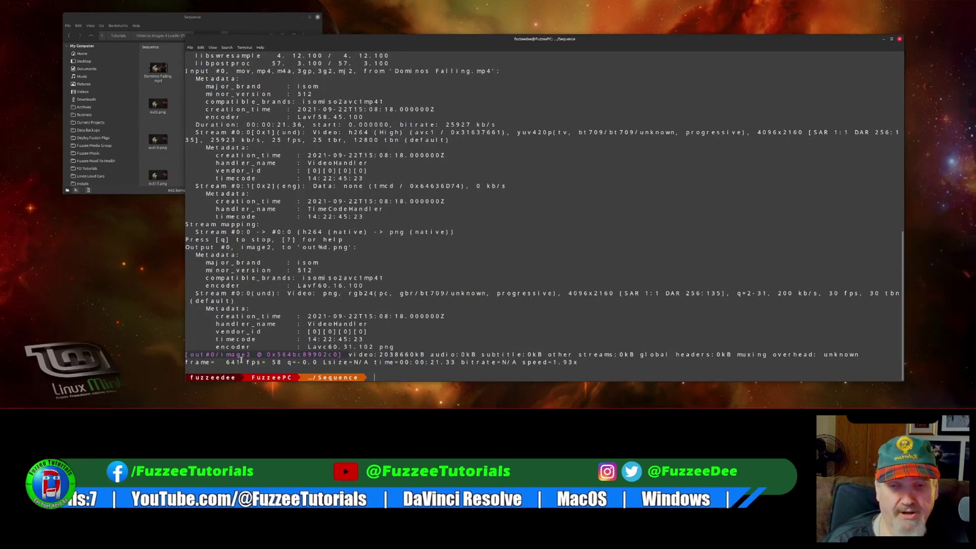
# Delete Dominos Falling.mp4 from the Sequence folder, leaving only the PNG frames.
pyautogui.click(226, 20)
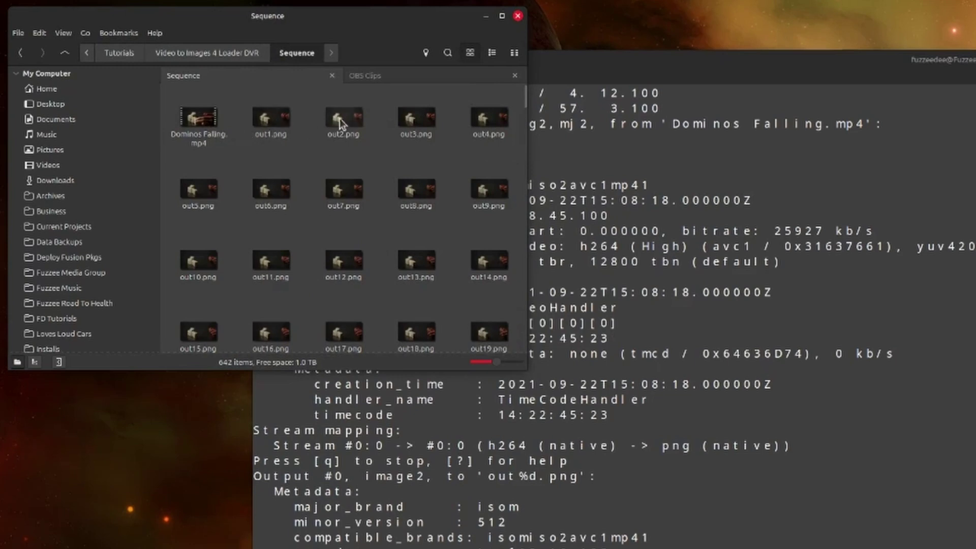
pyautogui.click(196, 126)
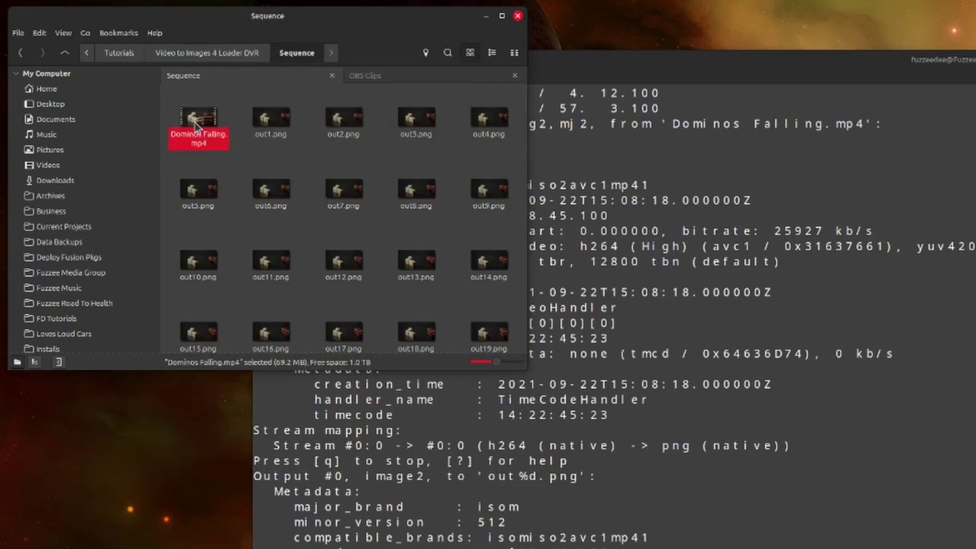
pyautogui.press('Delete')
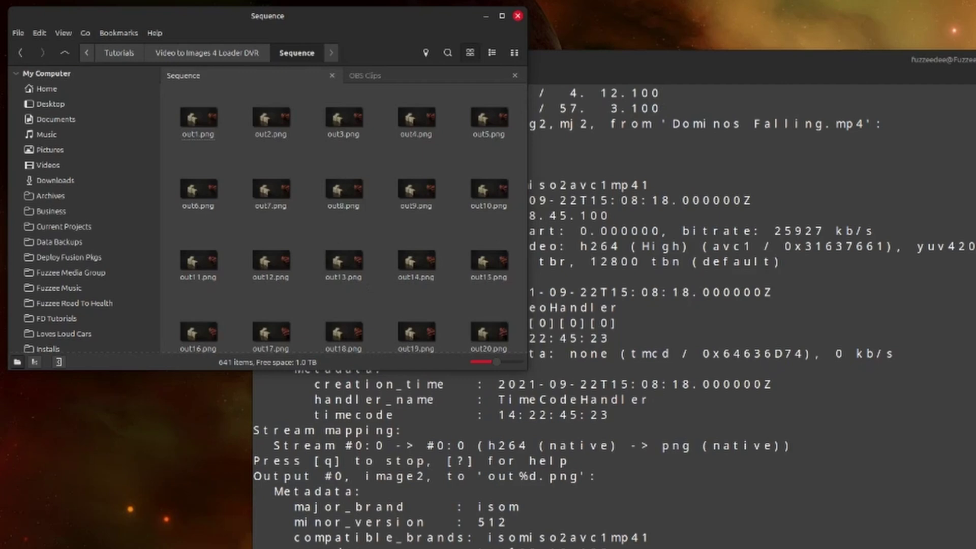
# Close the Terminal and relaunch DaVinci Resolve from the bottom panel.
pyautogui.hotkey('alt', 'F4')
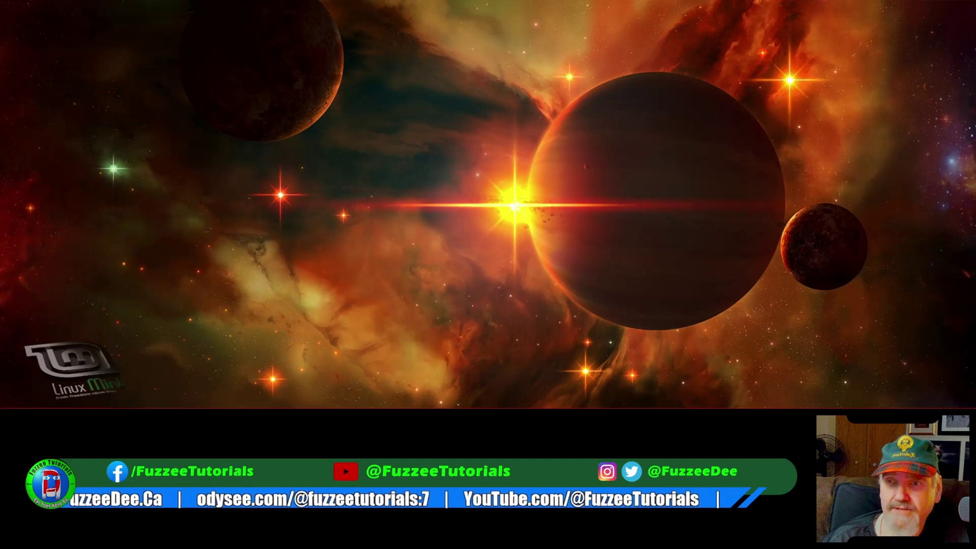
pyautogui.moveTo(113, 403)
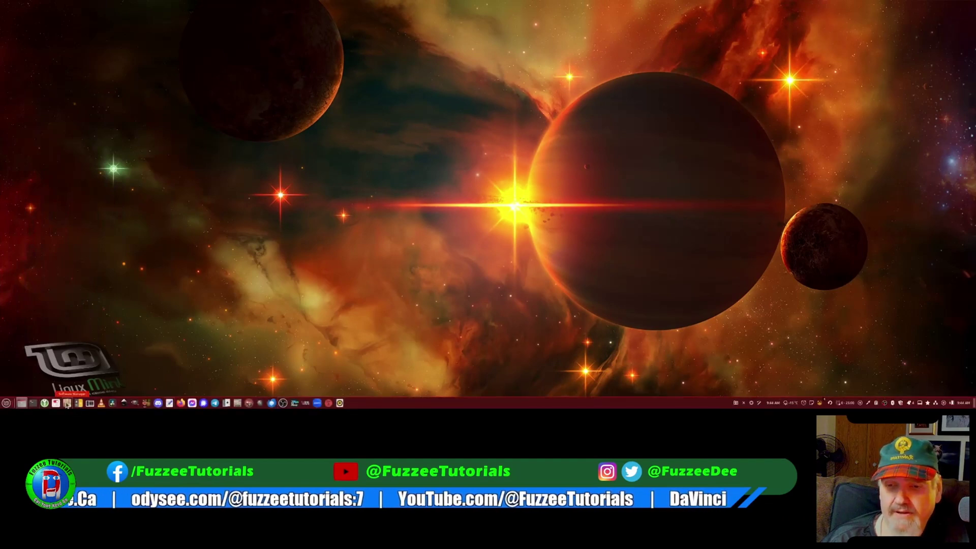
pyautogui.click(113, 403)
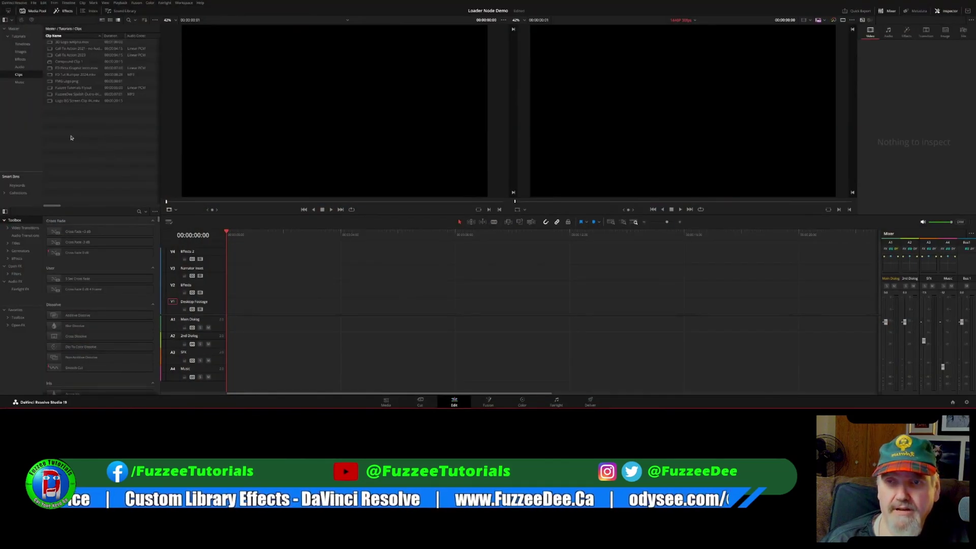
# Start a new Fusion Composition named Demo in the Effects bin and clear its 5-second duration.
pyautogui.click(20, 60)
pyautogui.rightClick(62, 128)
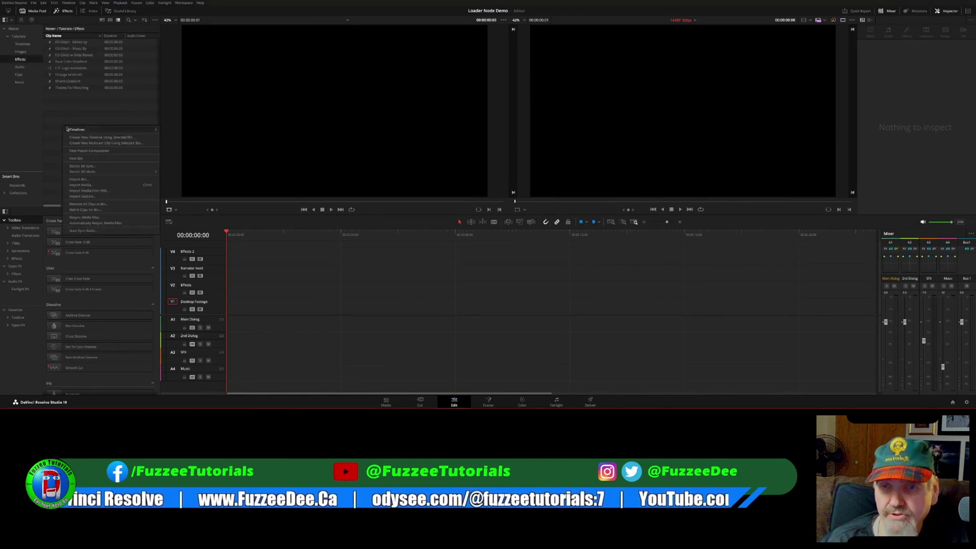
pyautogui.click(116, 151)
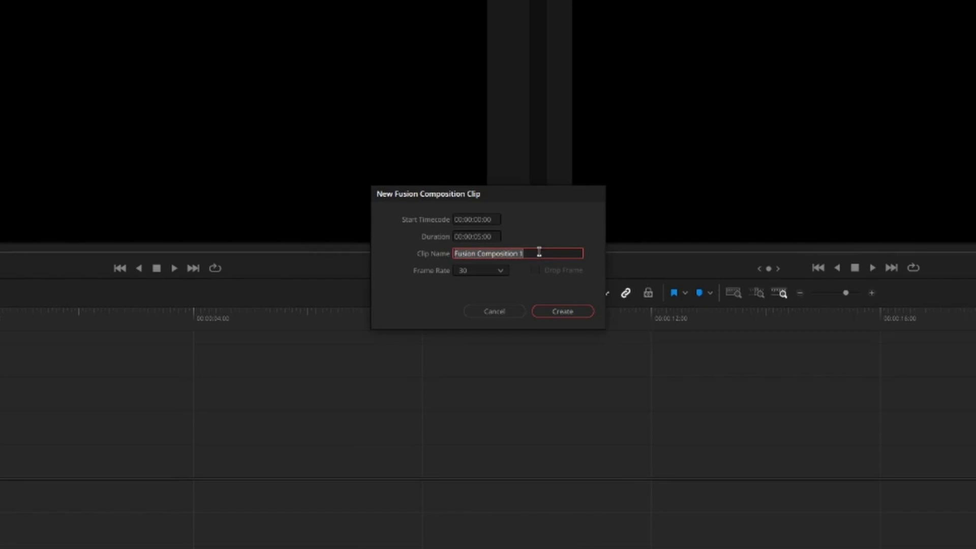
pyautogui.write('Demo')
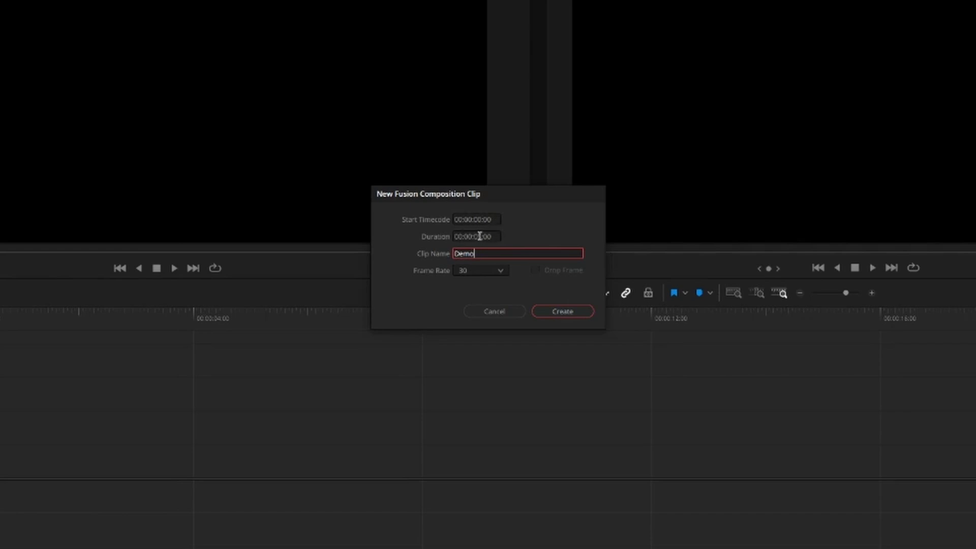
pyautogui.click(480, 236)
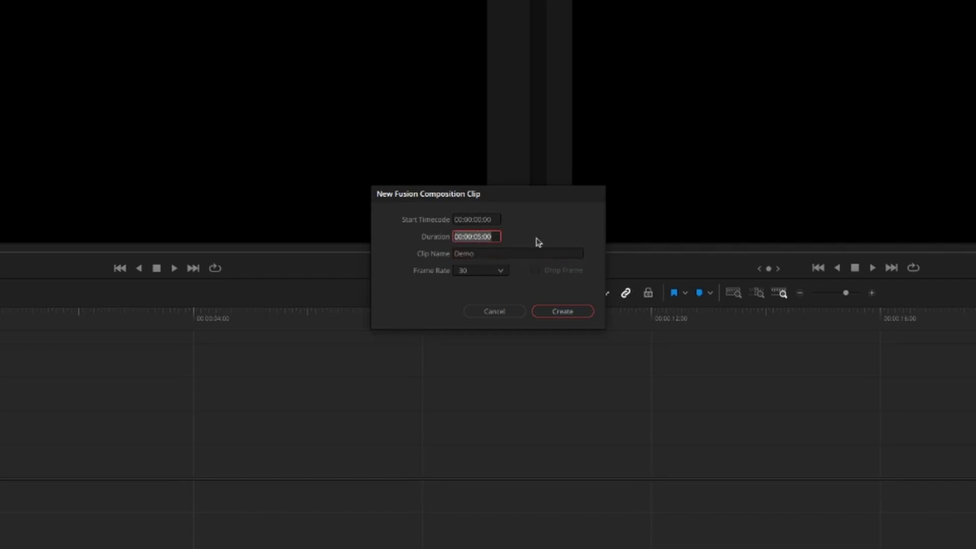
pyautogui.press('End')
pyautogui.press('BackSpace')
pyautogui.press('BackSpace')
# Create Demo with a 10-second duration and place it on track V1.
pyautogui.write('10')
pyautogui.click(563, 311)
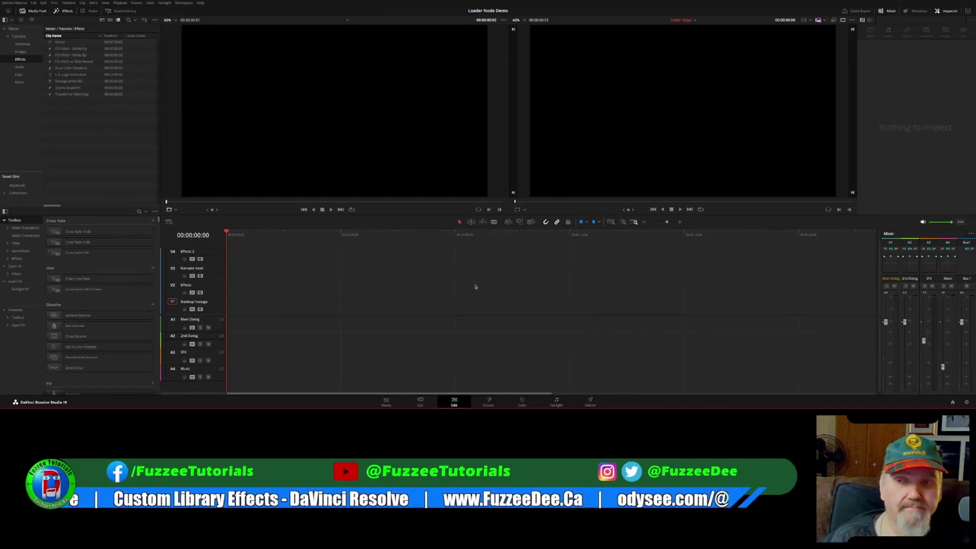
pyautogui.moveTo(59, 42); pyautogui.dragTo(228, 313)
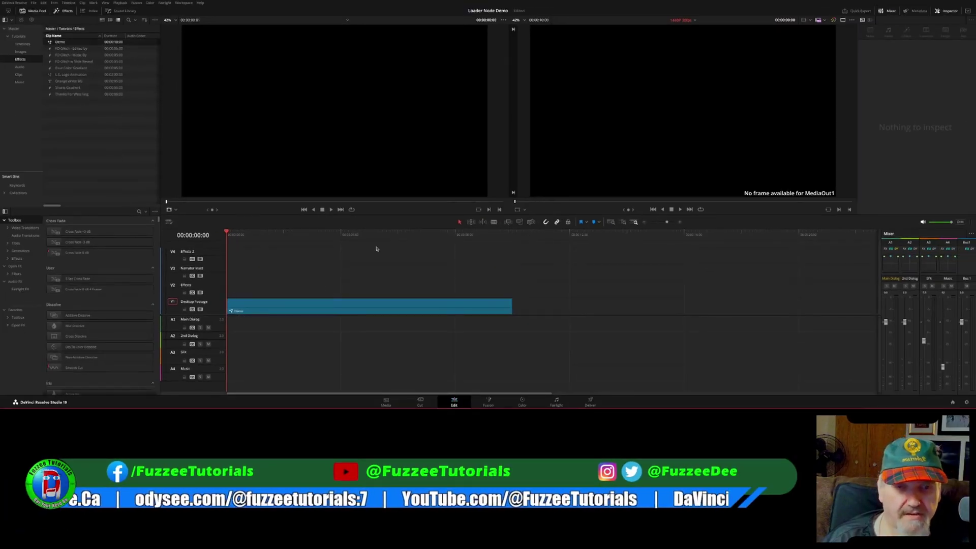
pyautogui.click(378, 305)
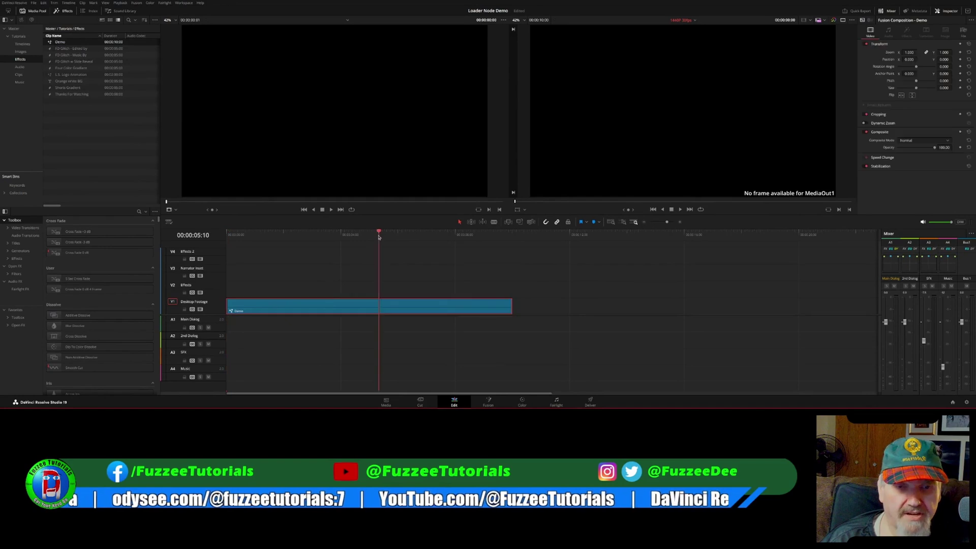
# Open Demo in Fusion, move MediaOut1 right, and bring up Select Tool.
pyautogui.click(488, 402)
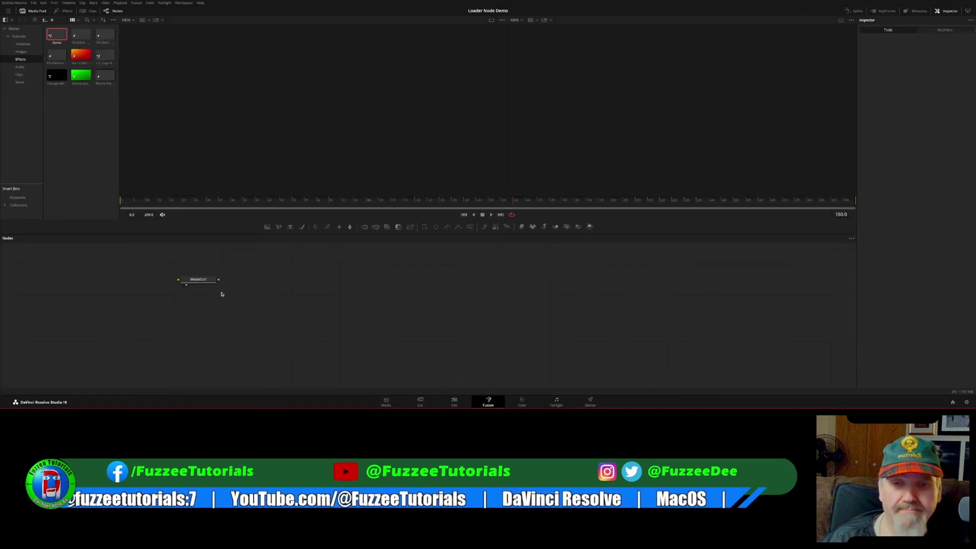
pyautogui.moveTo(197, 283); pyautogui.dragTo(492, 289)
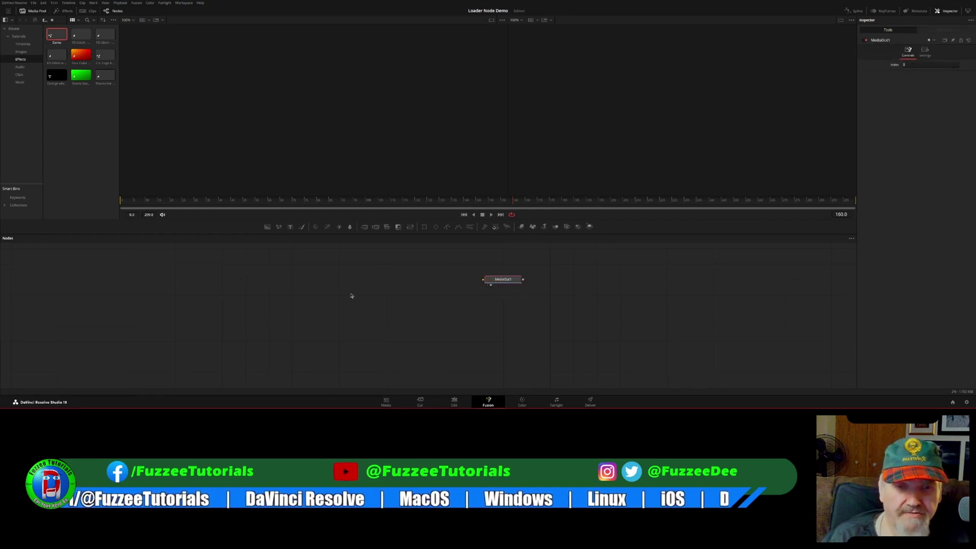
pyautogui.hotkey('shift', 'space')
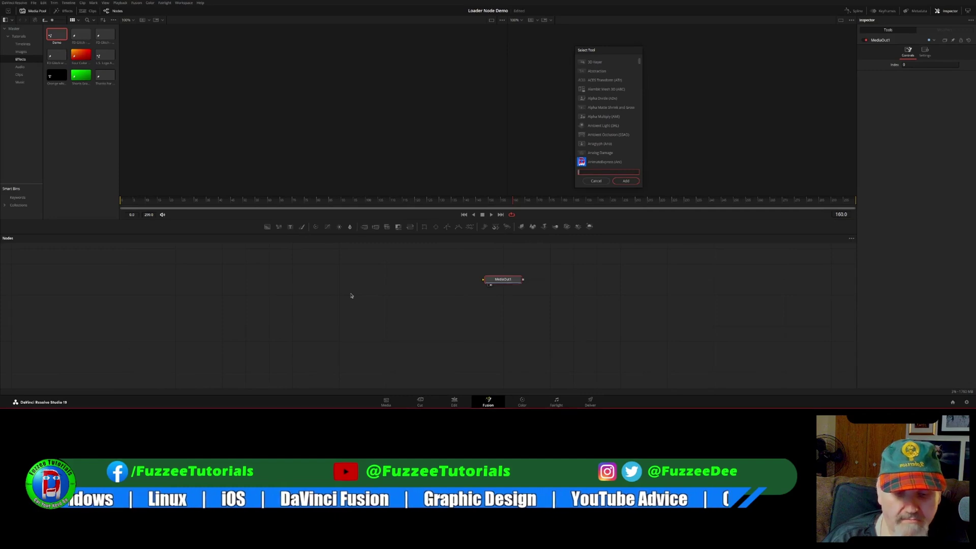
# Add a Loader with 'ld' and load out1.png from the dominoes Sequence folder.
pyautogui.write('ld')
pyautogui.press('Return')
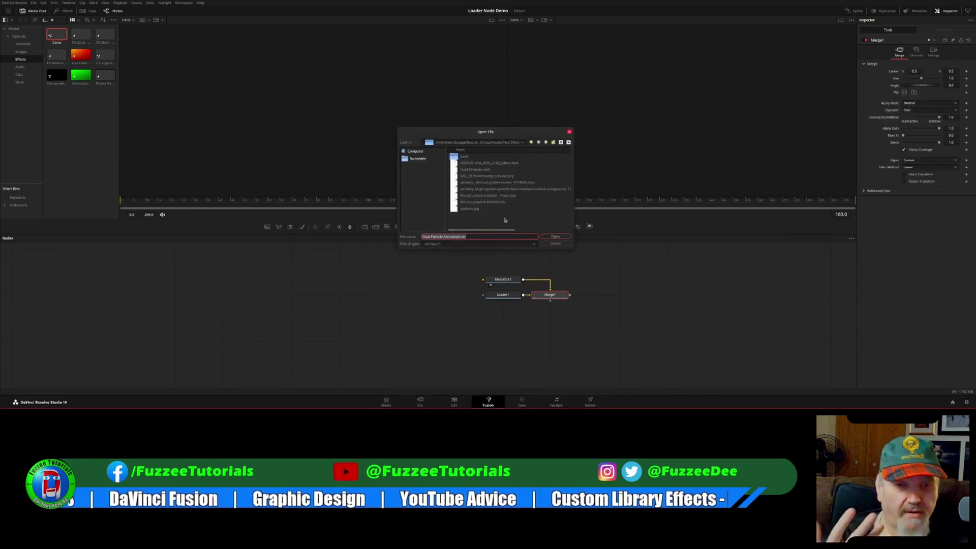
pyautogui.click(523, 143)
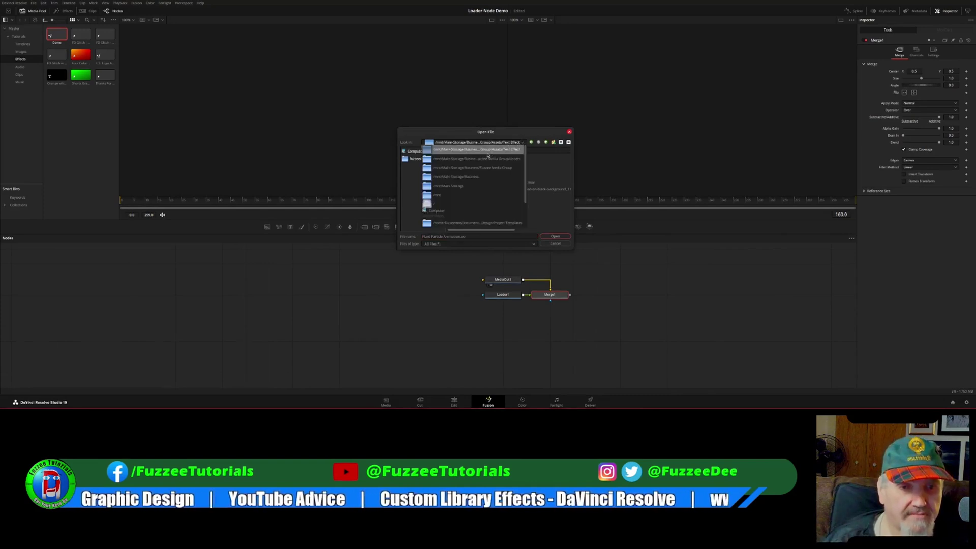
pyautogui.click(500, 168)
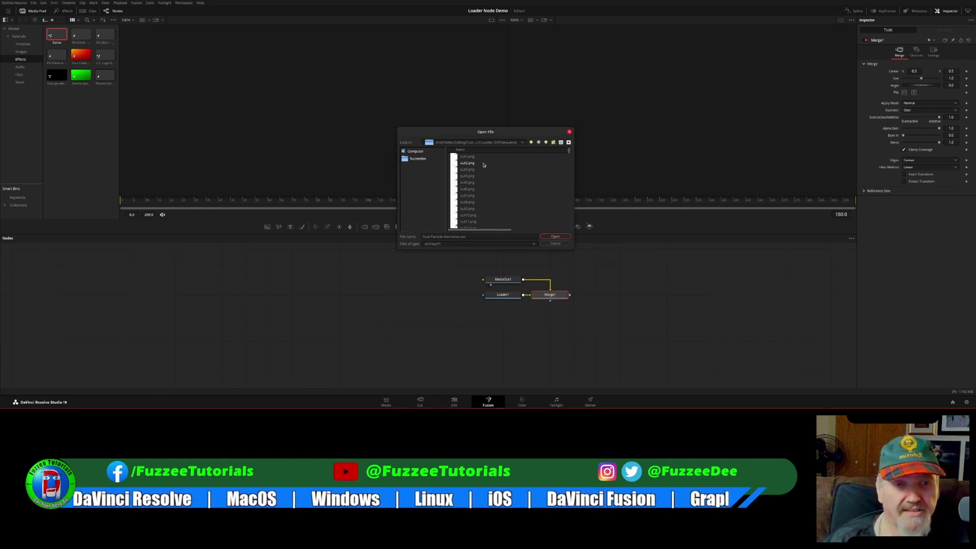
pyautogui.click(455, 157)
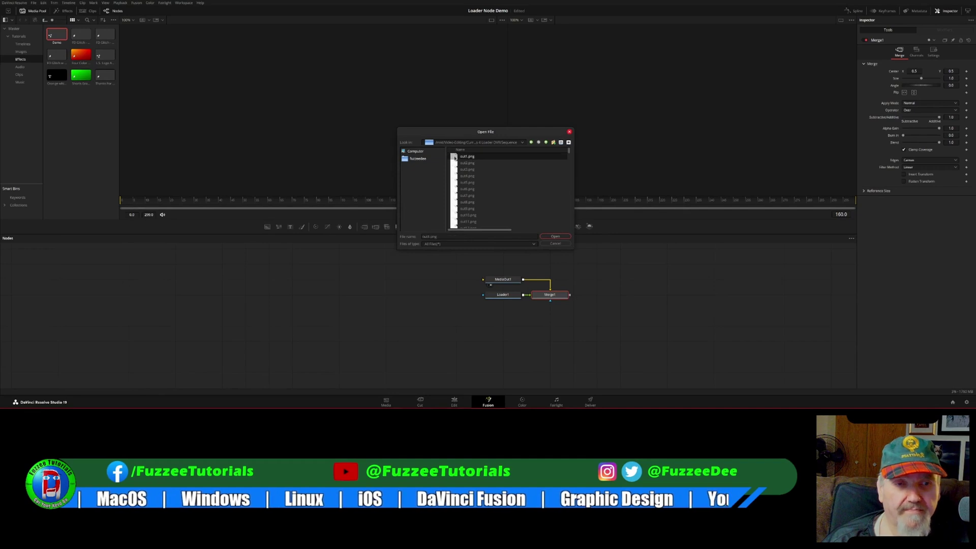
pyautogui.click(555, 237)
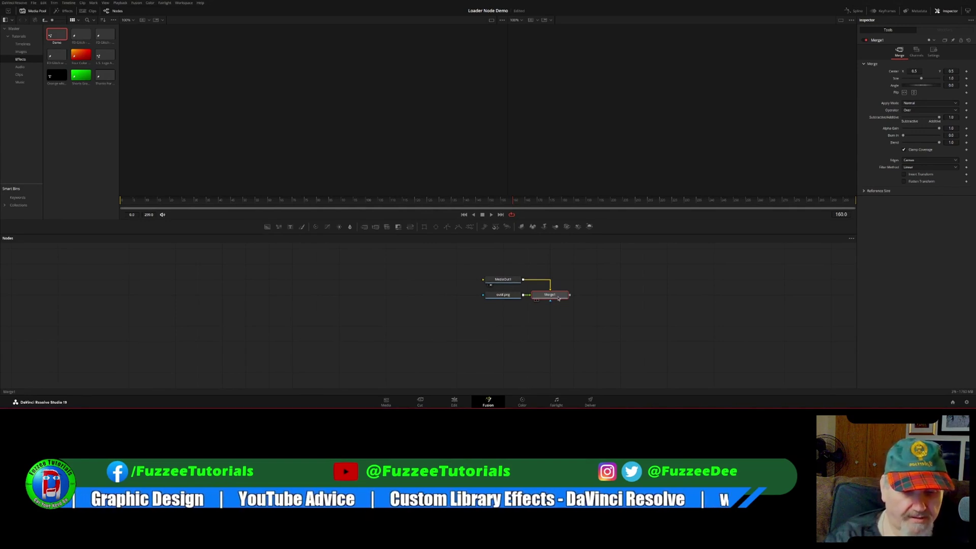
# Delete Merge1, wire Loader1 straight into MediaOut1, and extend its out frame to 299.
pyautogui.moveTo(559, 298); pyautogui.dragTo(559, 344)
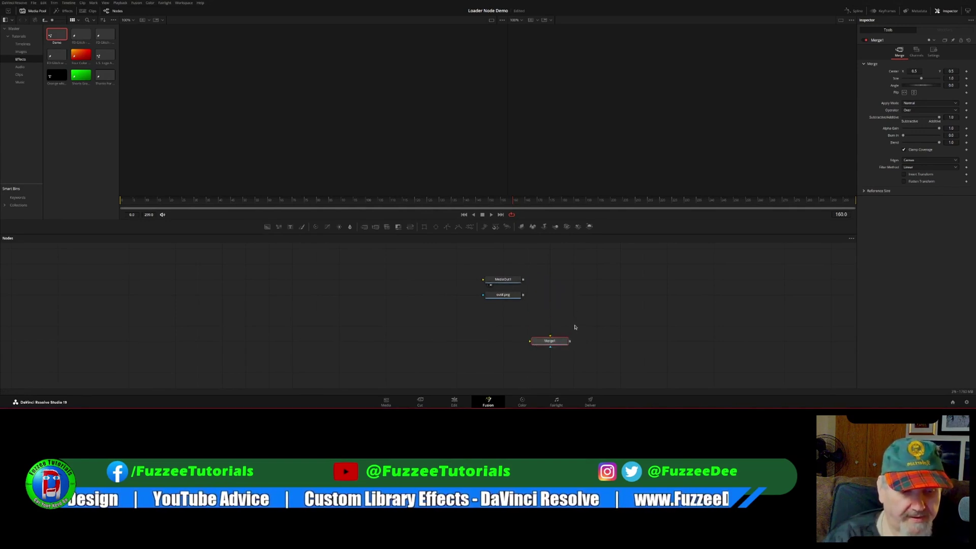
pyautogui.press('Delete')
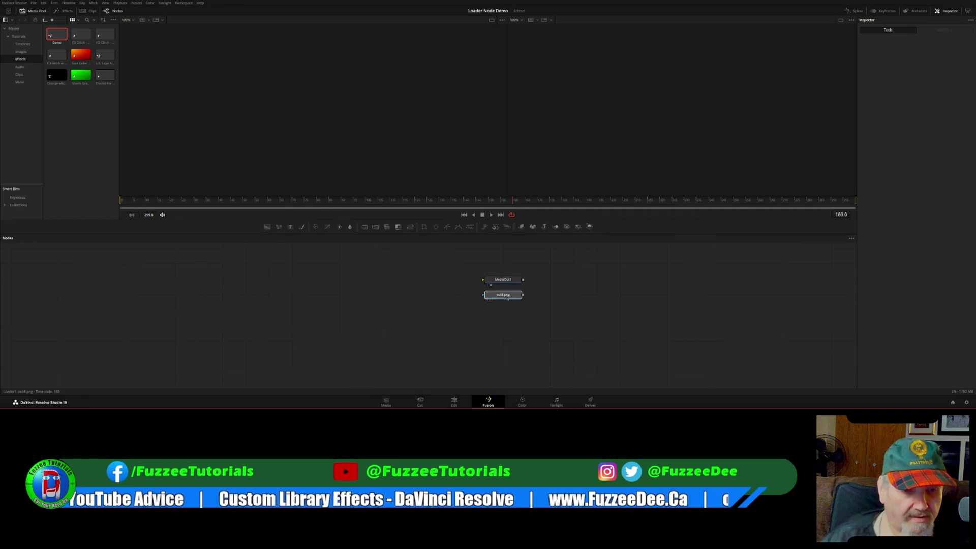
pyautogui.moveTo(508, 293); pyautogui.dragTo(484, 279)
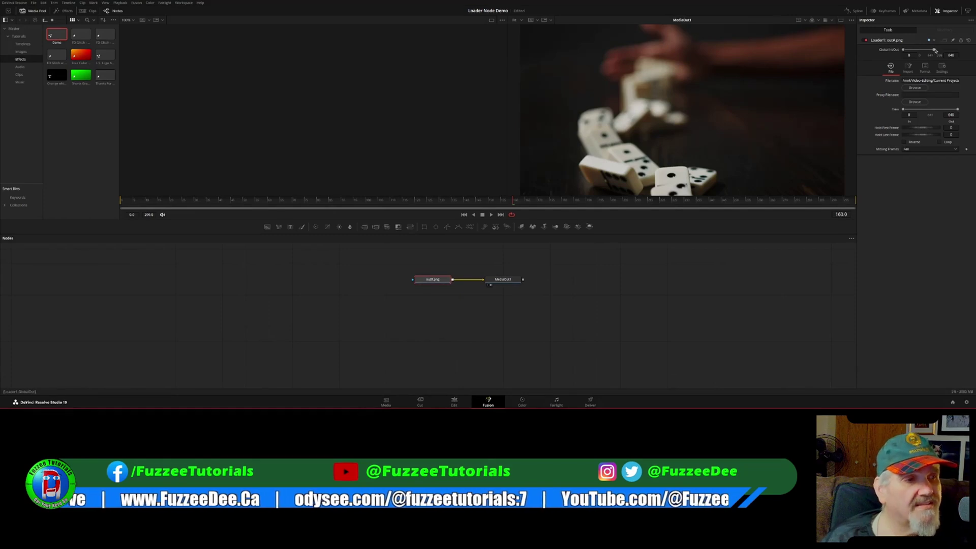
pyautogui.moveTo(935, 51); pyautogui.dragTo(921, 51)
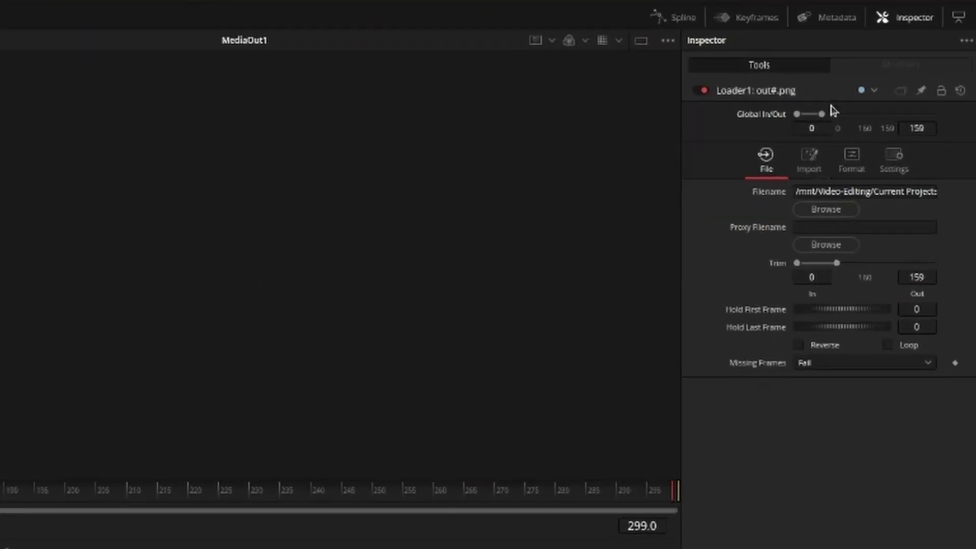
pyautogui.moveTo(820, 117); pyautogui.dragTo(835, 118)
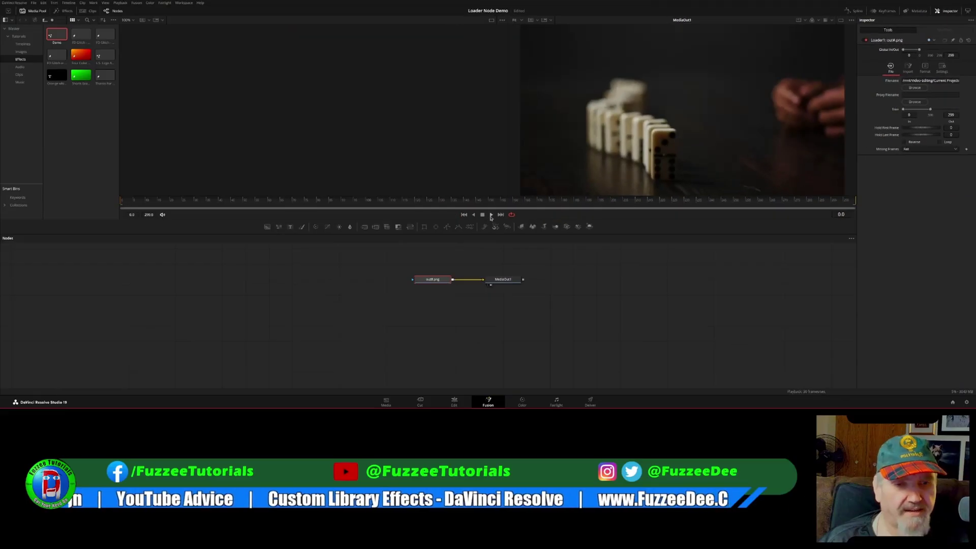
# Play the dominoes footage from Loader1 through MediaOut1 in the viewer.
pyautogui.click(491, 216)
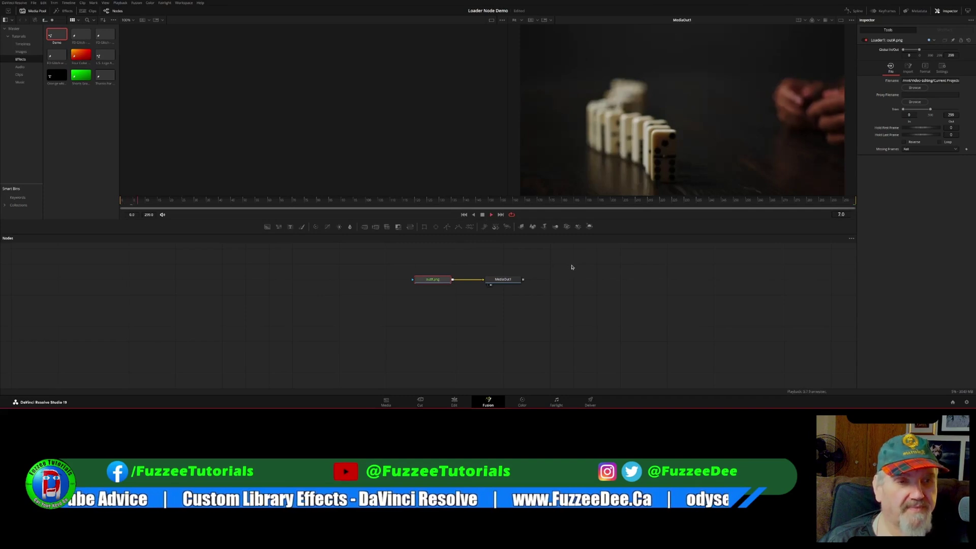